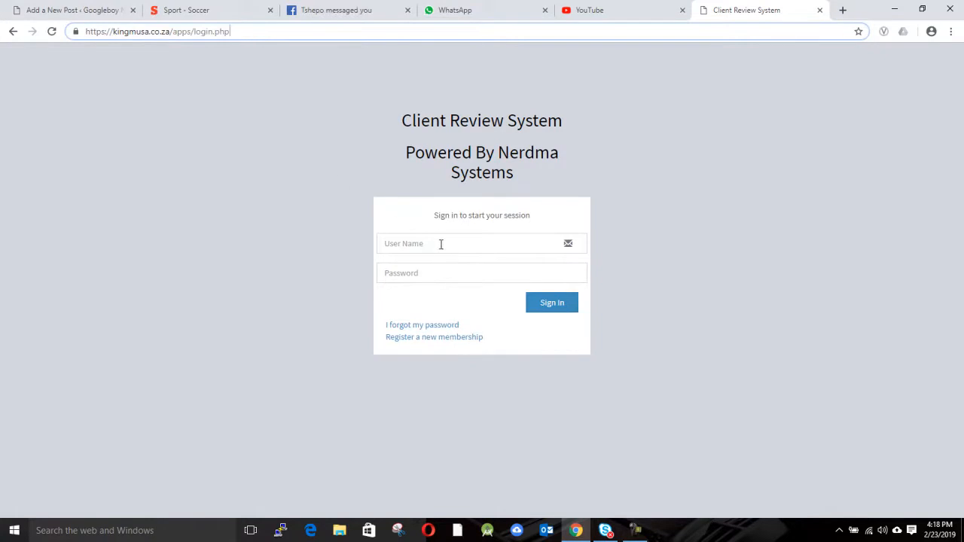
Sign in with the account's user name and password to reach the dashboard.
text(prince)
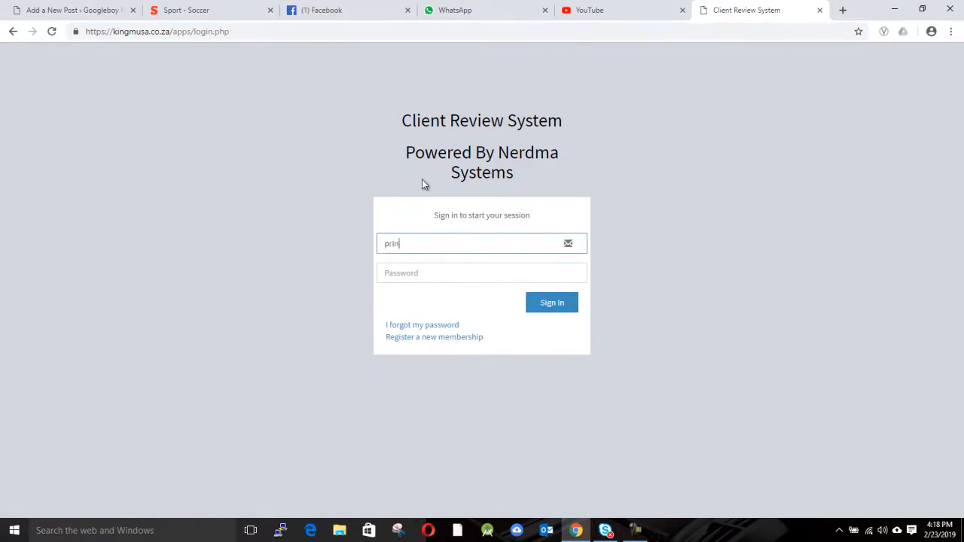
click(414, 275)
text(p•••)
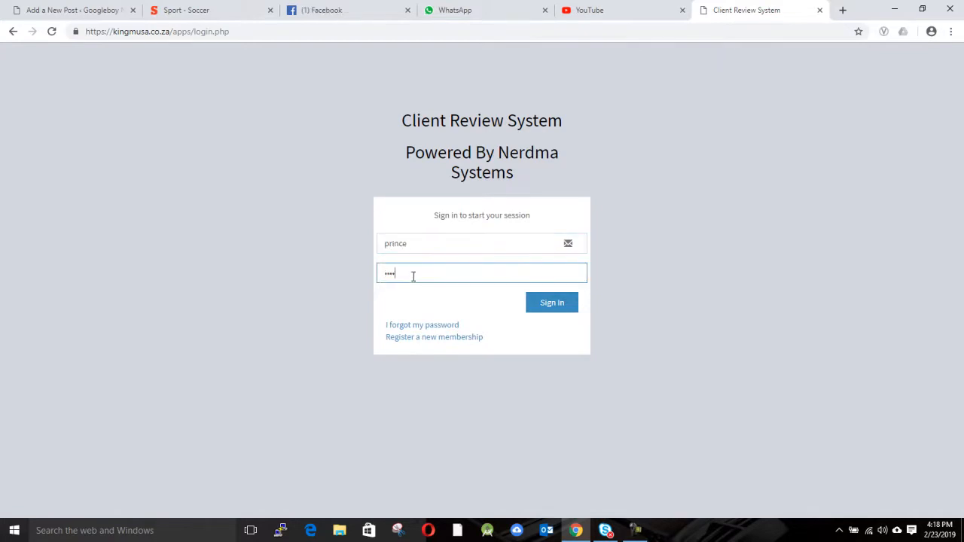
click(563, 304)
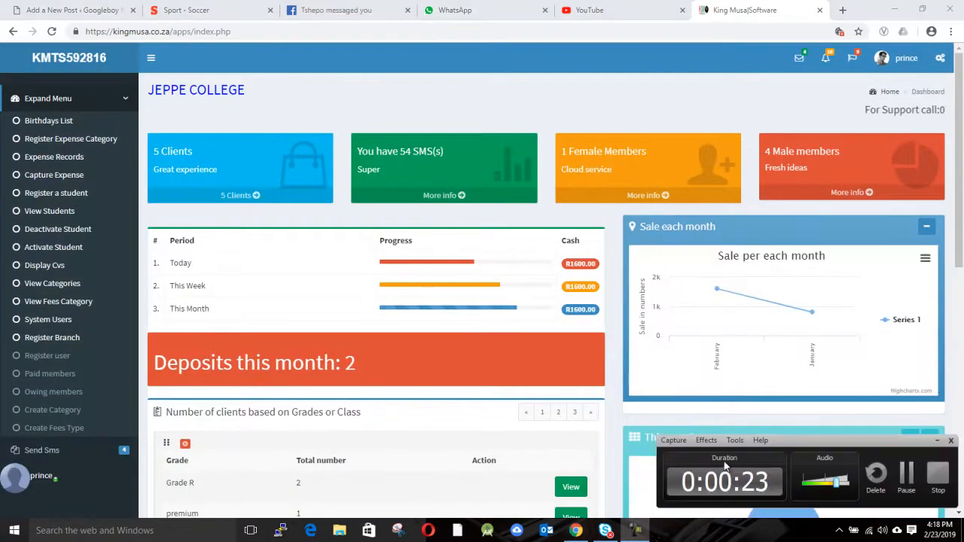
Open the first student's profile from View Students and check the age and birth-date badge.
click(58, 215)
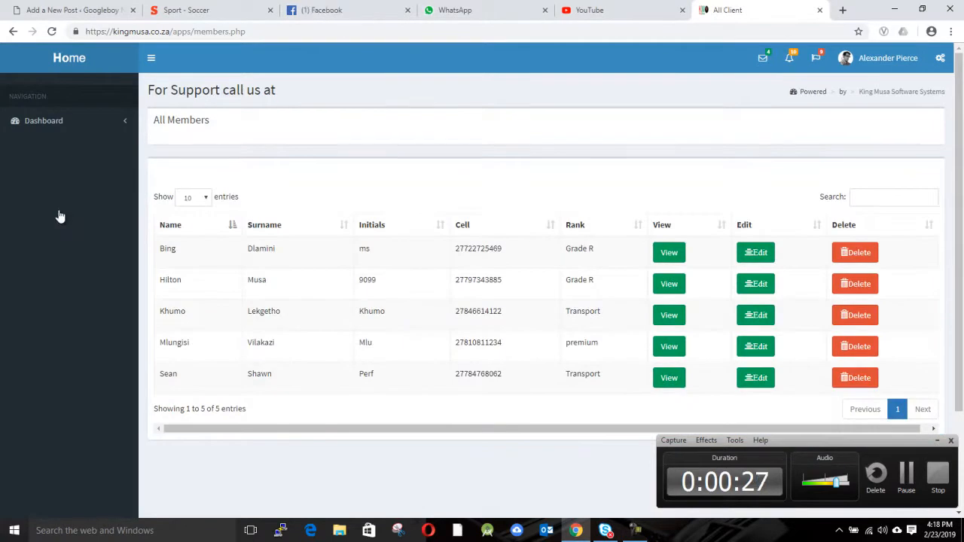
click(674, 253)
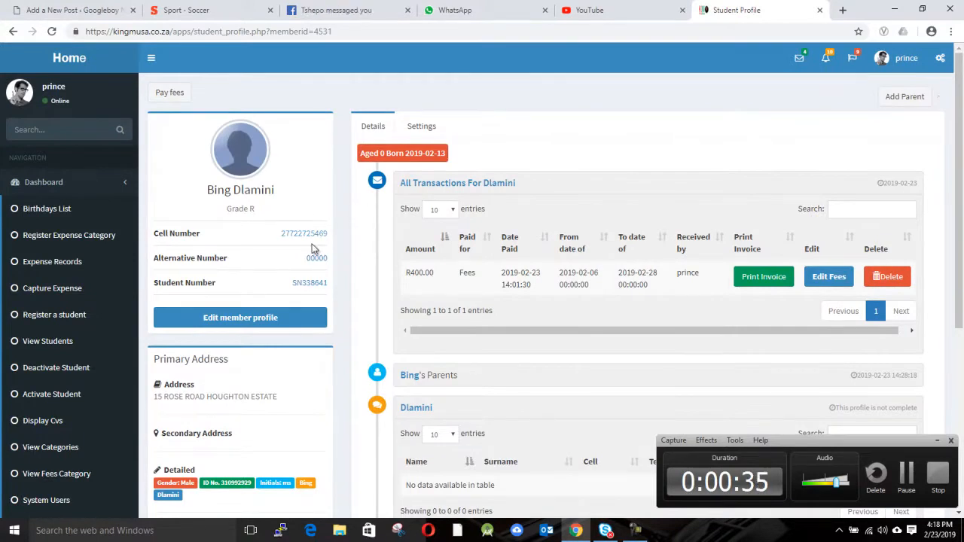
scroll(321, 274, down, 3)
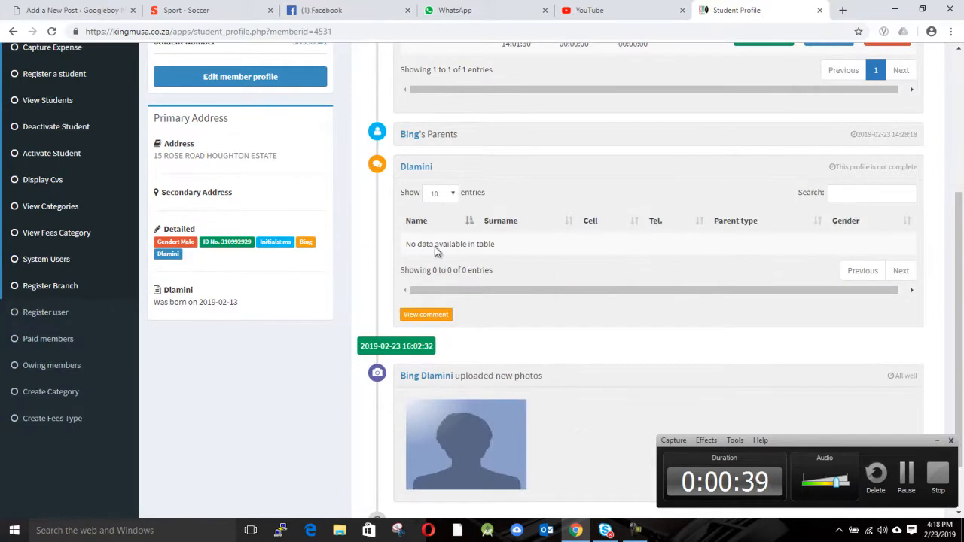
scroll(558, 276, up, 2)
scroll(791, 201, up, 2)
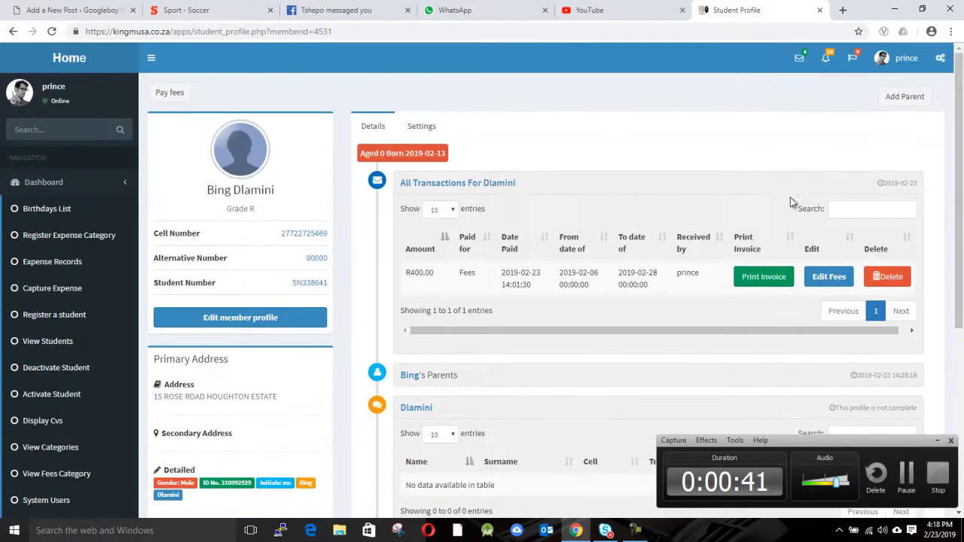
triple_click(372, 153)
click(390, 153)
double_click(396, 154)
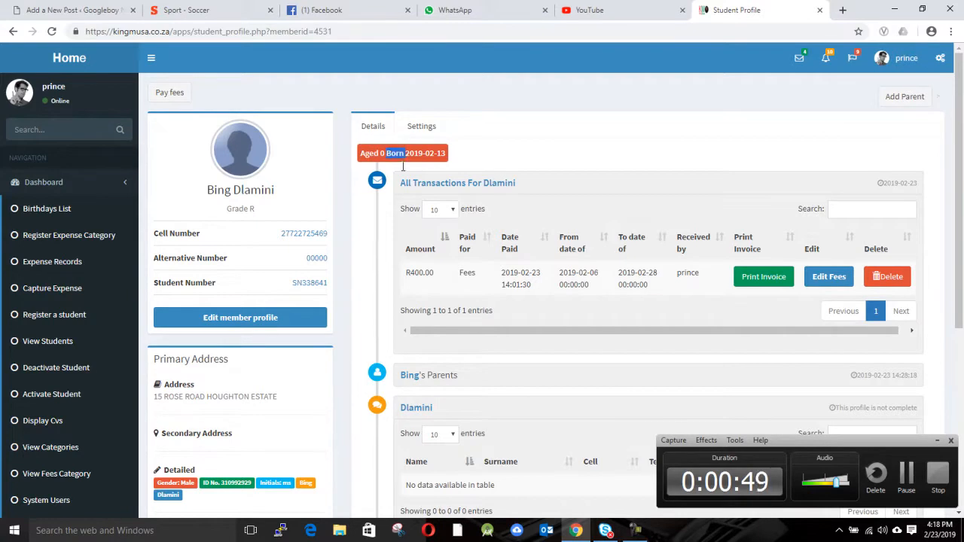
Look through the student's Edit member profile form.
click(210, 320)
scroll(281, 274, down, 3)
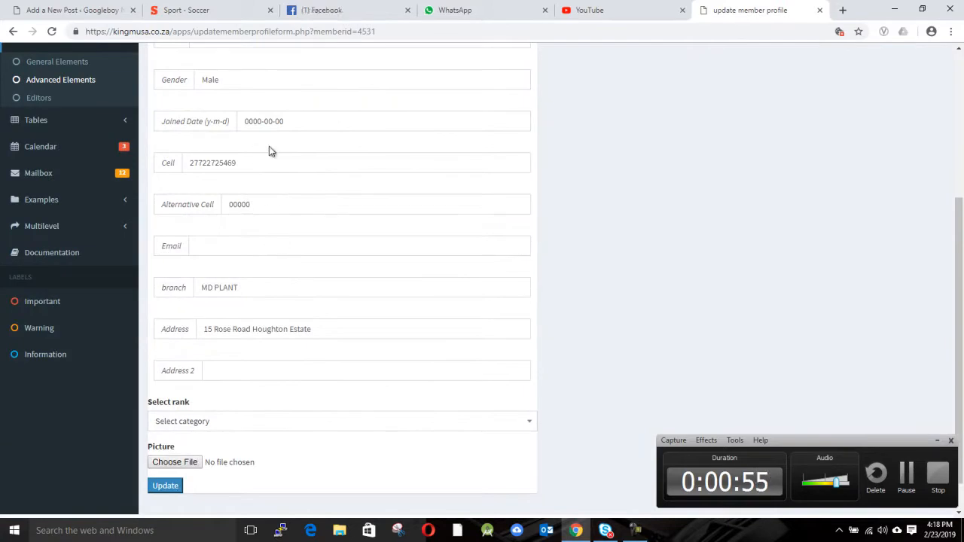
scroll(269, 149, down, 1)
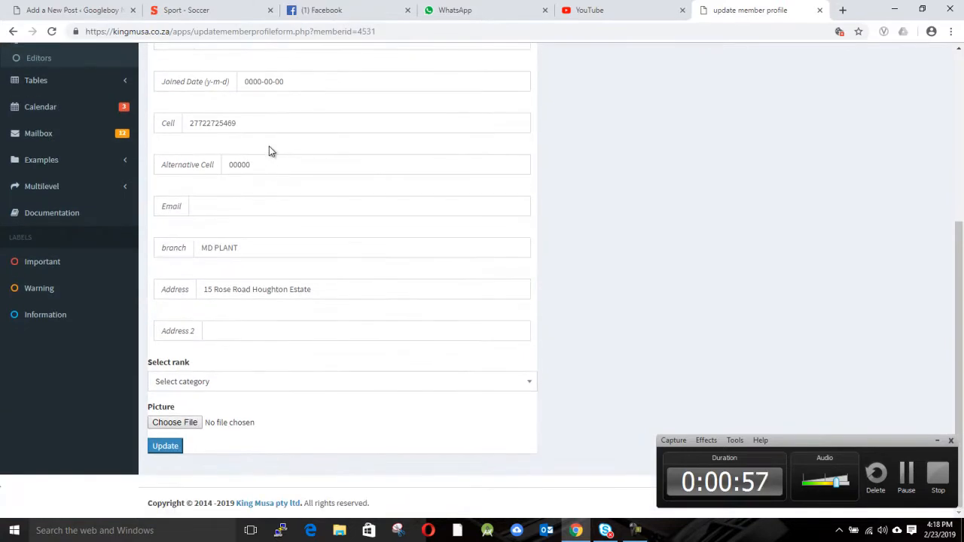
scroll(301, 286, up, 3)
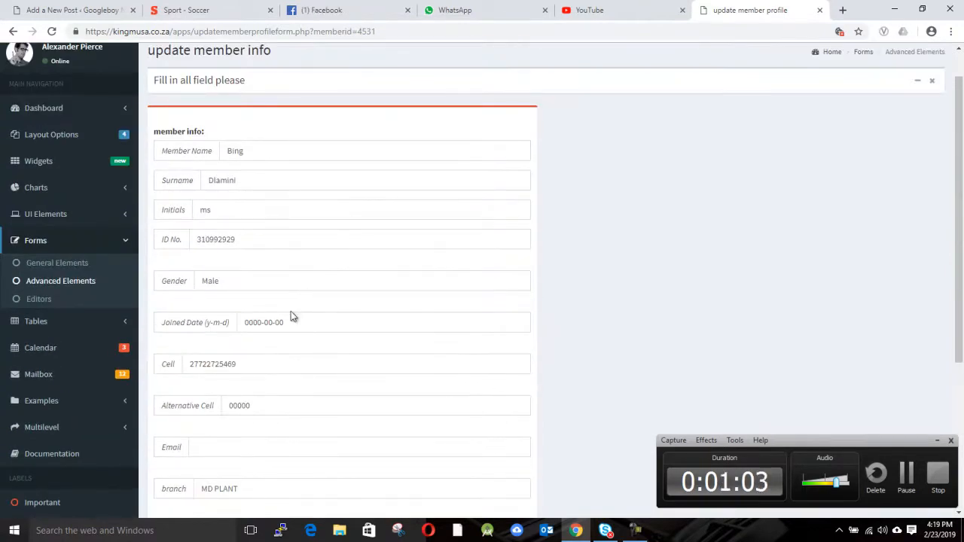
scroll(291, 314, up, 1)
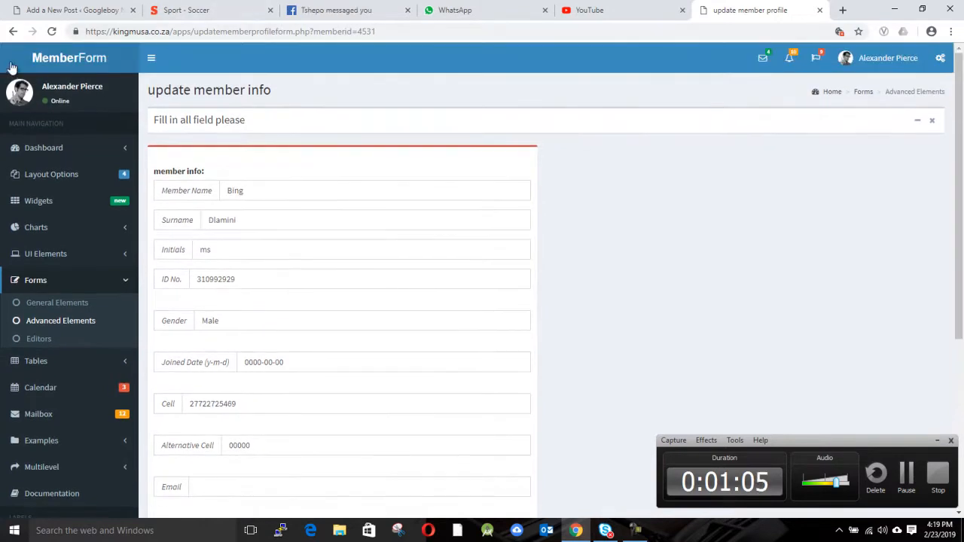
Go back to the student's profile and start adding a parent with Add Parent.
click(13, 34)
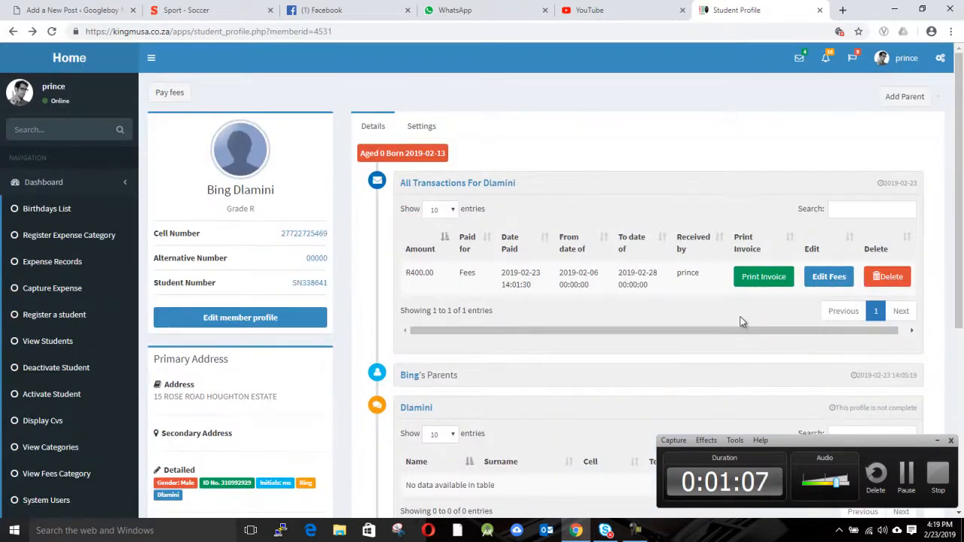
scroll(738, 331, down, 3)
scroll(595, 294, up, 3)
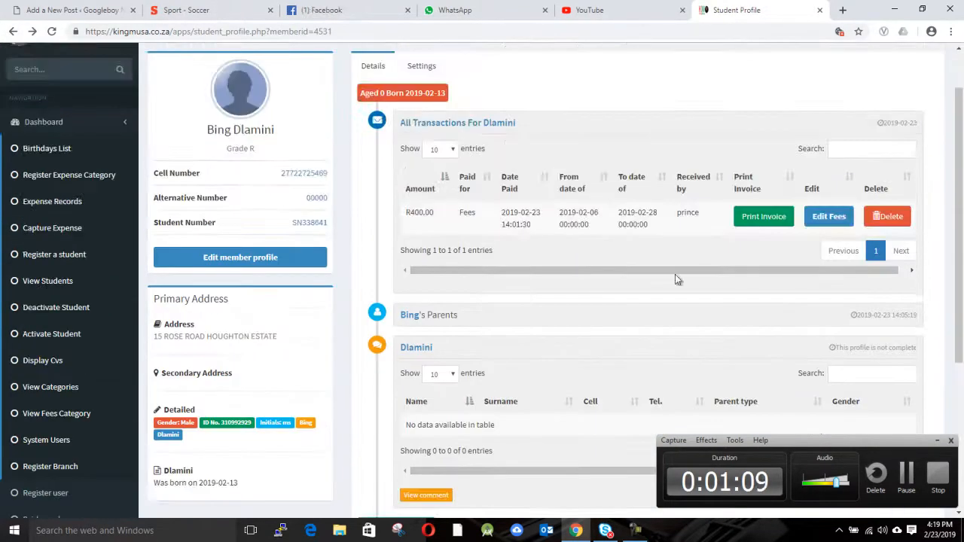
scroll(809, 260, down, 3)
scroll(562, 291, up, 3)
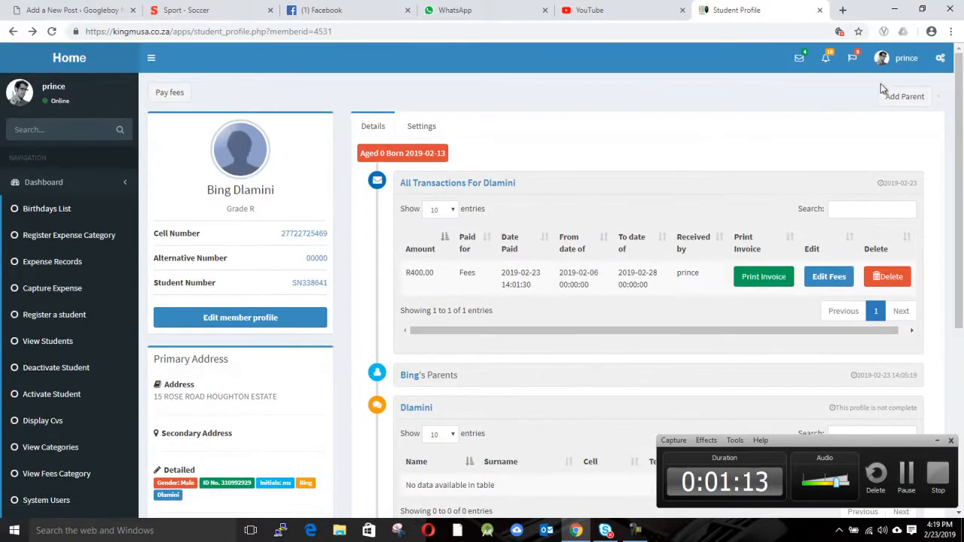
click(907, 102)
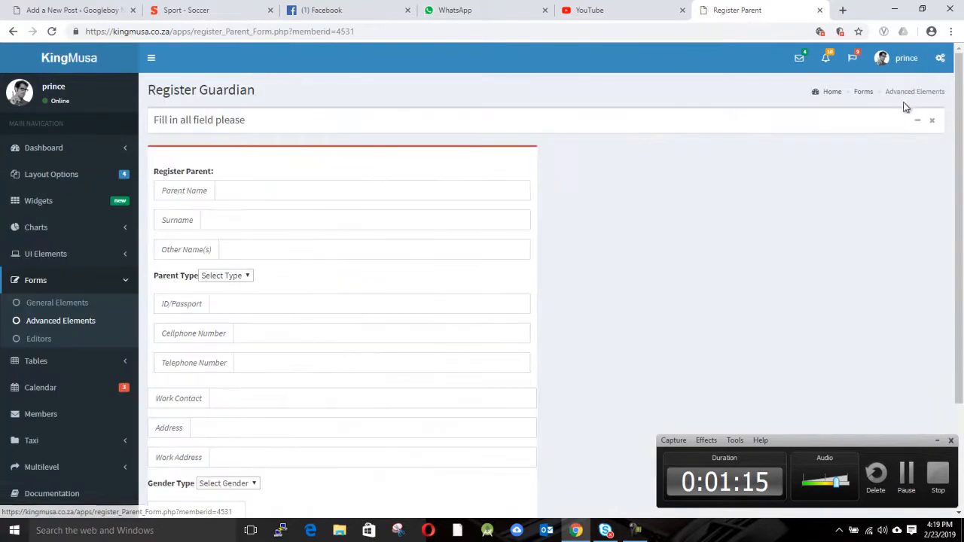
Enter the guardian's first name, surname and other name, and set Parent Type to Father.
click(268, 188)
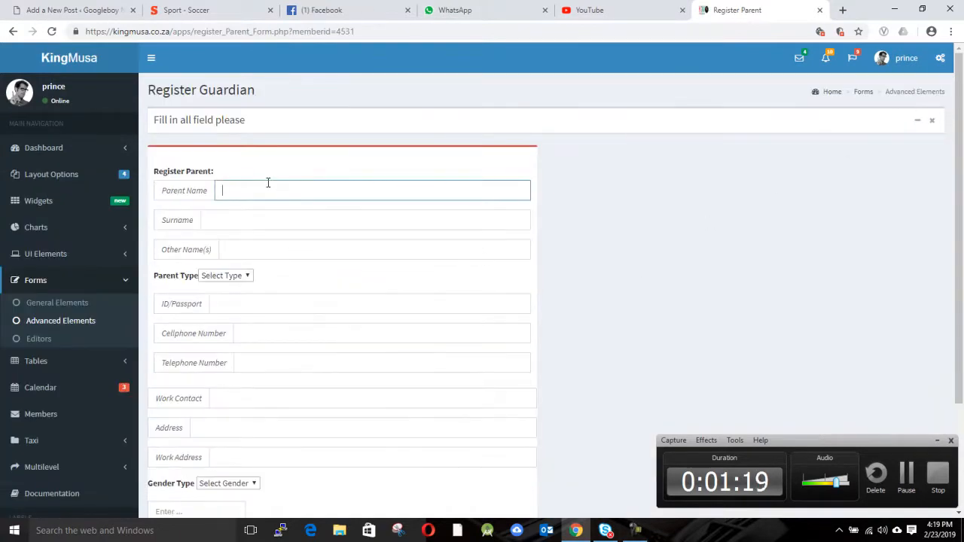
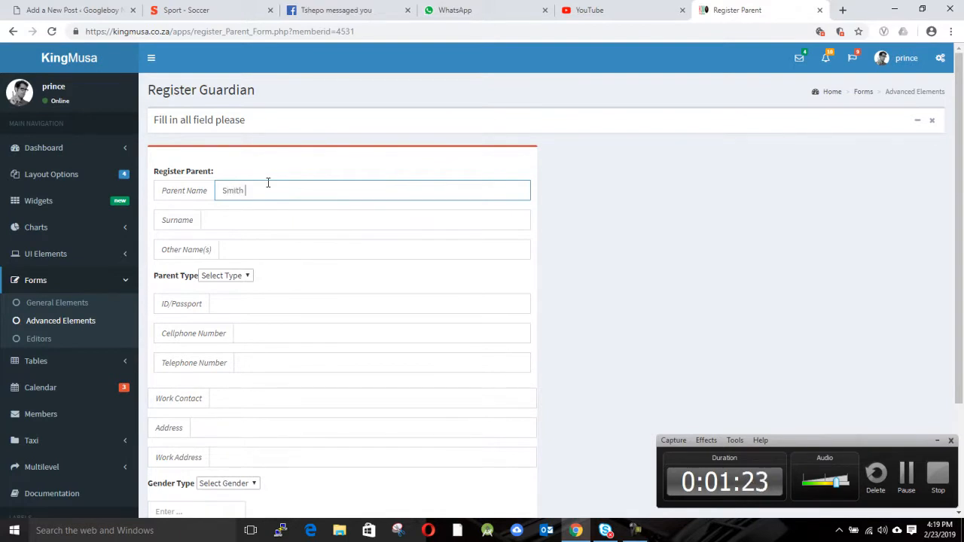
click(246, 217)
click(253, 246)
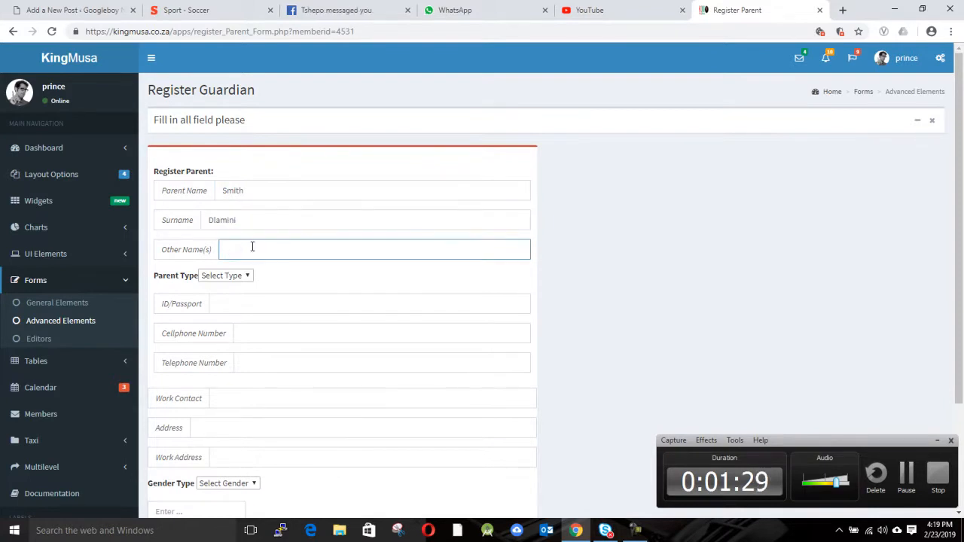
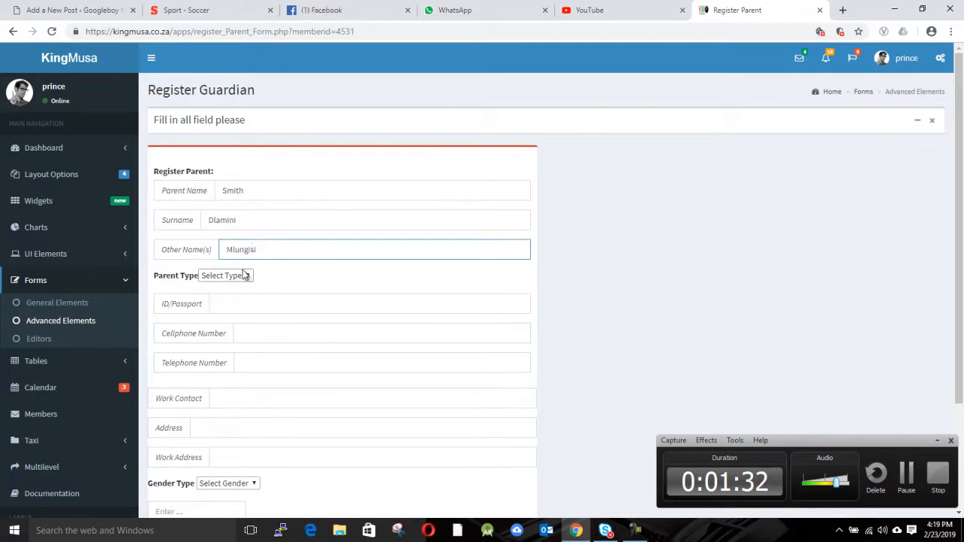
click(246, 274)
click(212, 311)
Enter the guardian's ID number and cellphone, and copy the cellphone into Telephone.
click(274, 306)
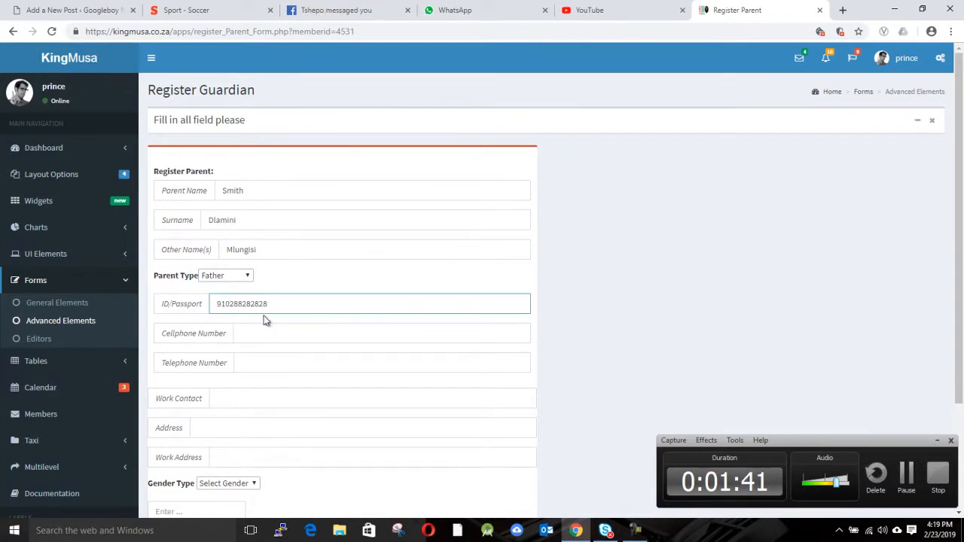
click(262, 333)
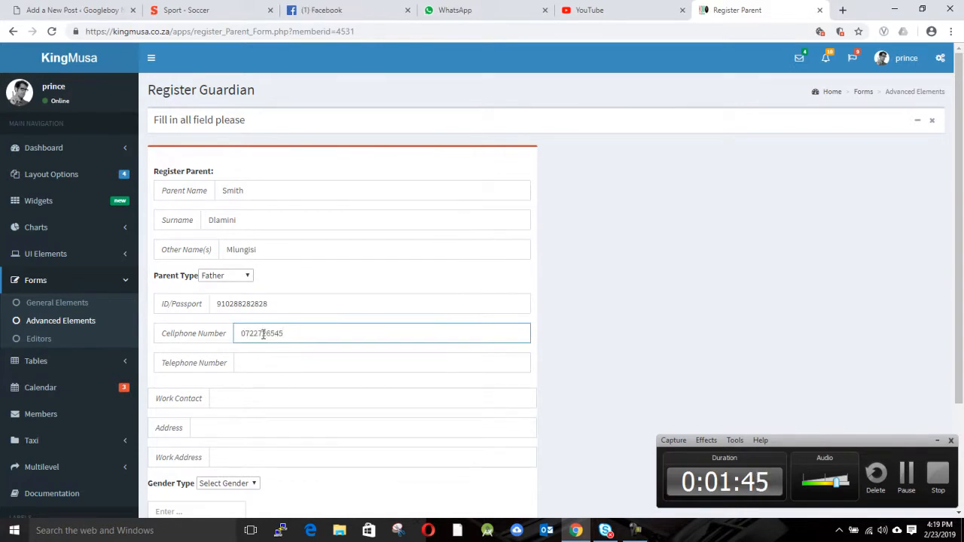
double_click(276, 334)
right_click(272, 333)
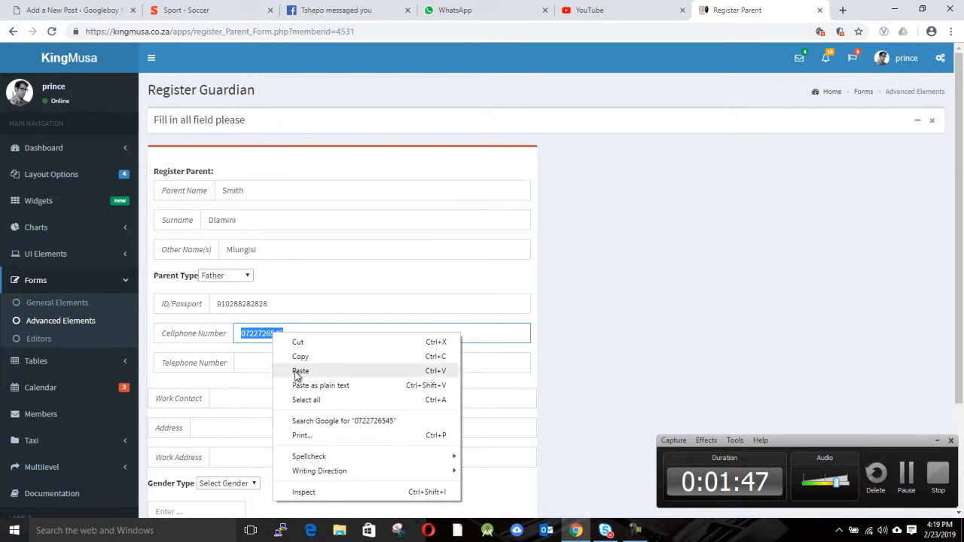
click(312, 359)
click(304, 365)
right_click(305, 363)
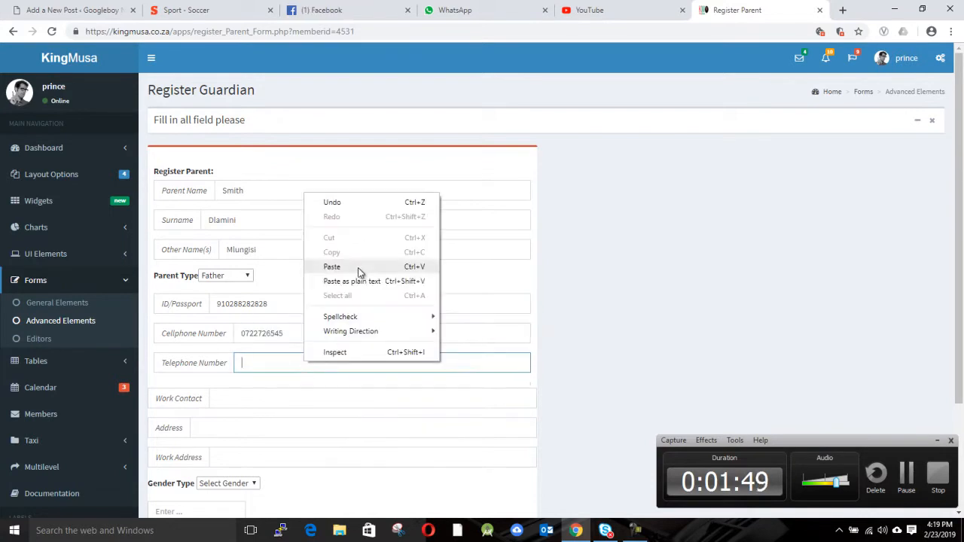
click(360, 268)
scroll(360, 271, down, 2)
Paste the number as work contact, enter home and work addresses, and choose Male gender.
click(225, 257)
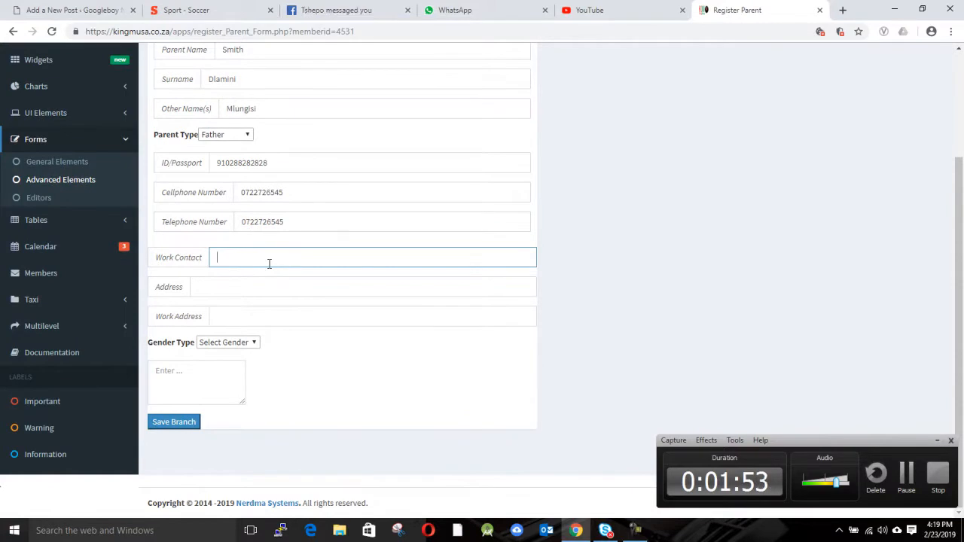
key(ctrl+v)
click(252, 283)
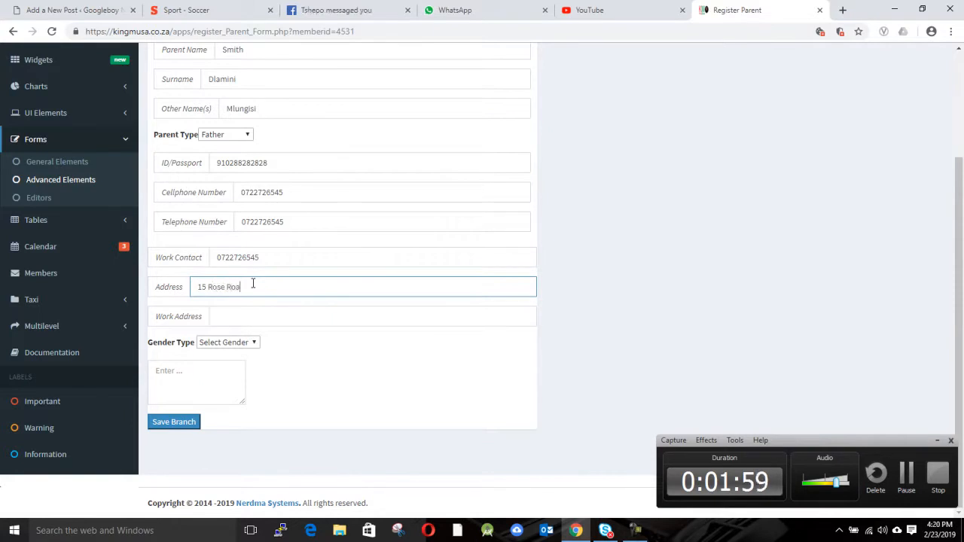
click(264, 318)
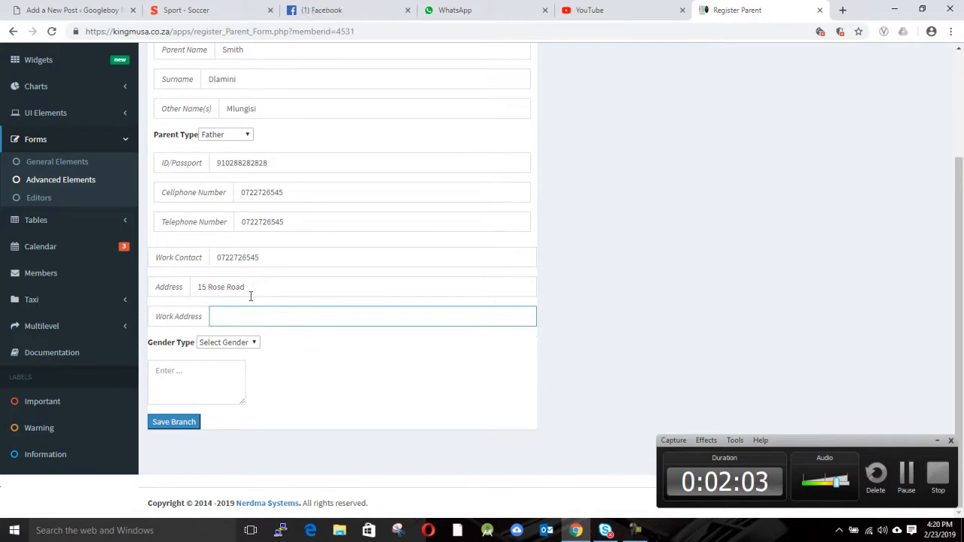
click(240, 345)
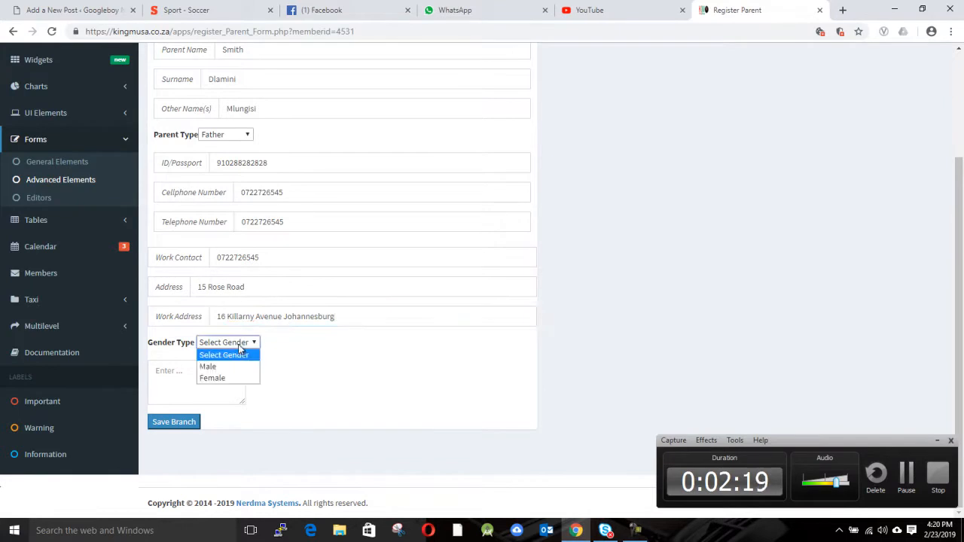
click(228, 365)
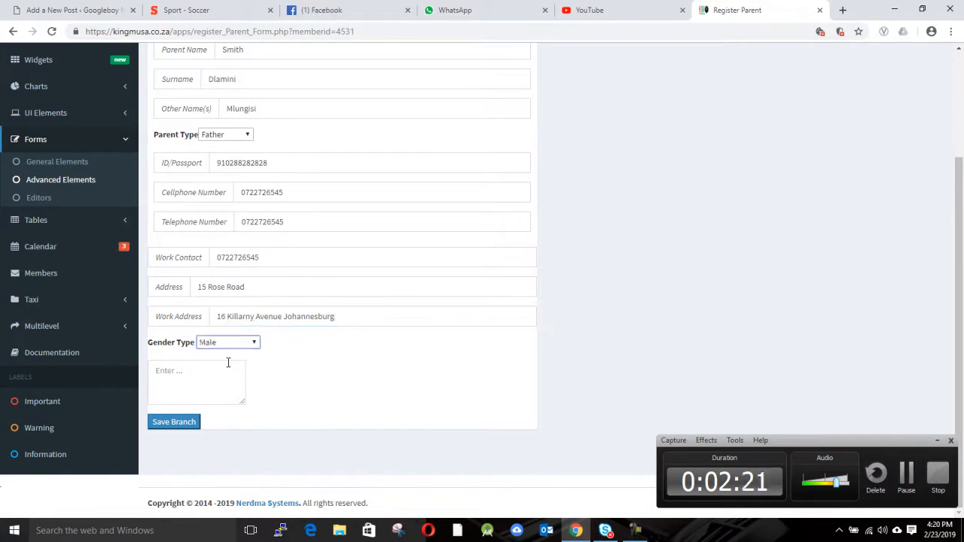
click(233, 372)
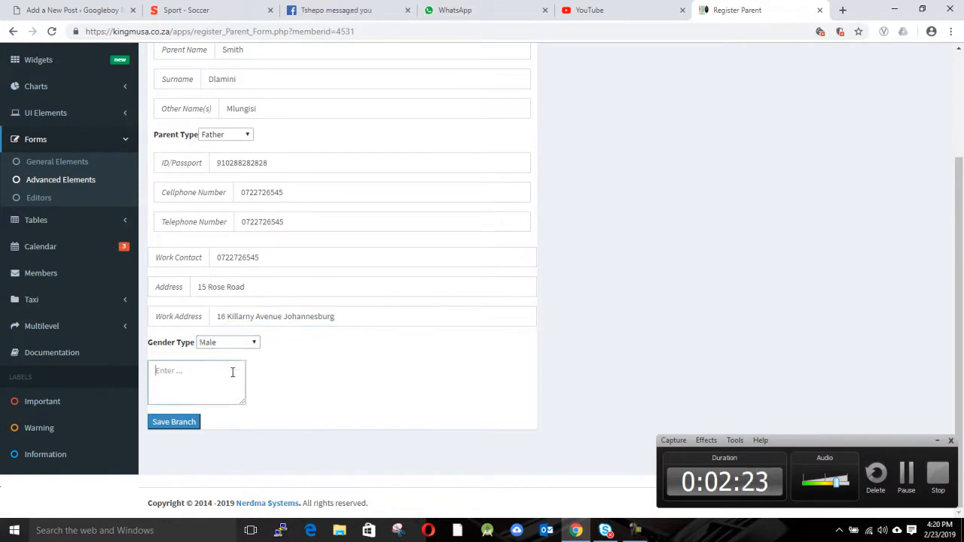
Type 'I will pay fees on the 25 of each month' in the comment box.
text(I will pay fees)
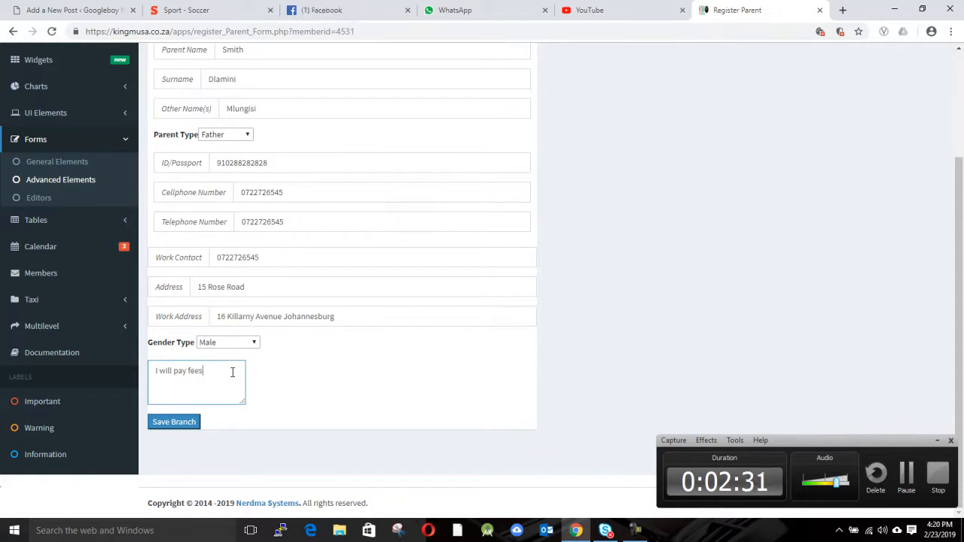
text( on the )
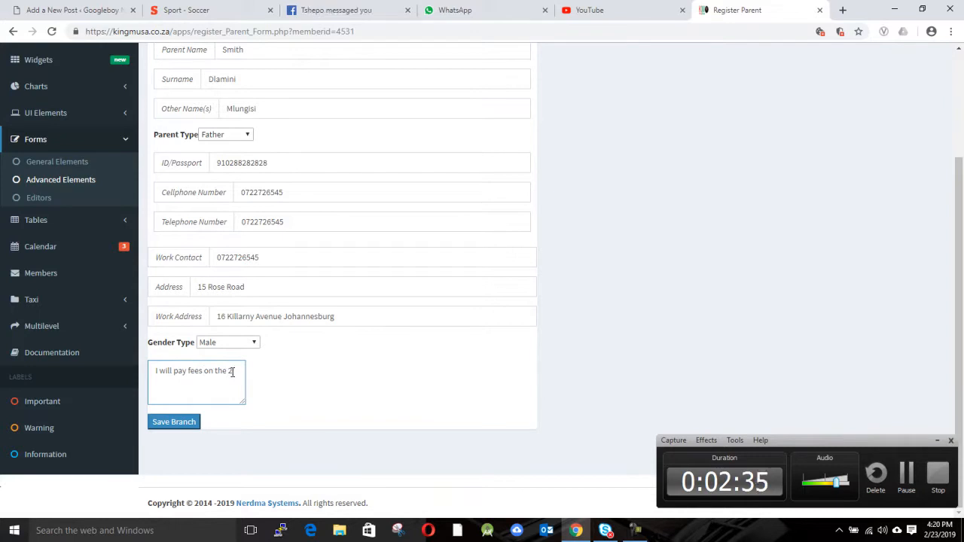
text(25 of each month)
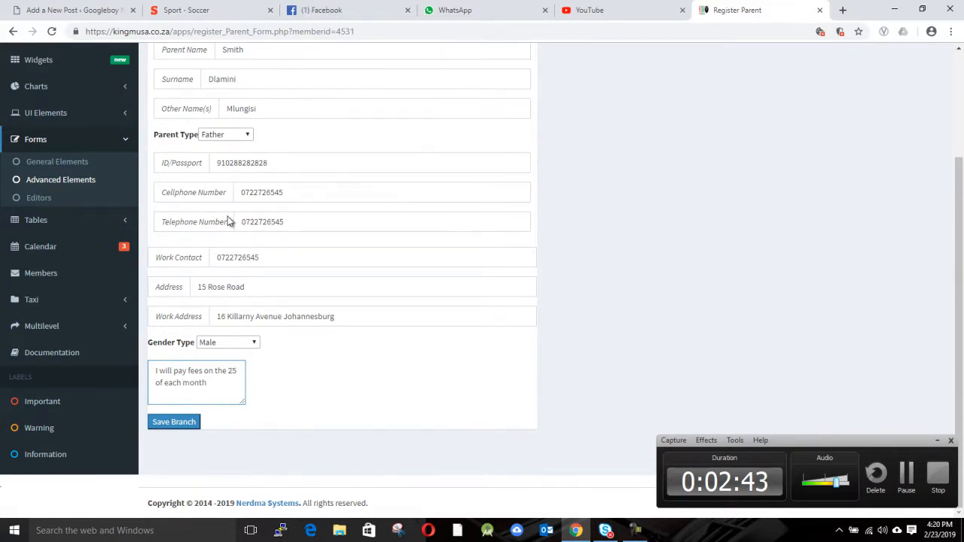
scroll(230, 218, up, 2)
scroll(230, 218, down, 2)
Save the guardian with Save Branch, then go via the dashboard to View Students.
click(185, 424)
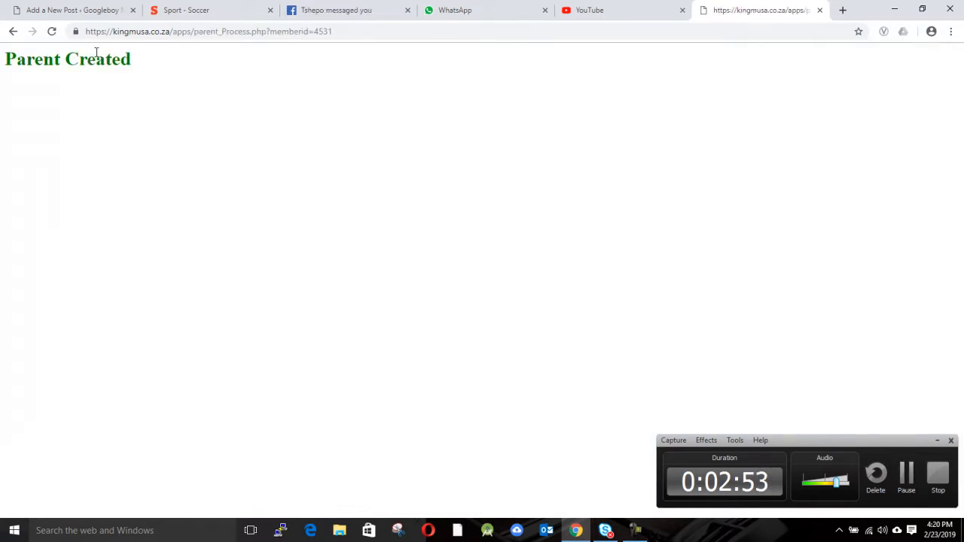
click(12, 32)
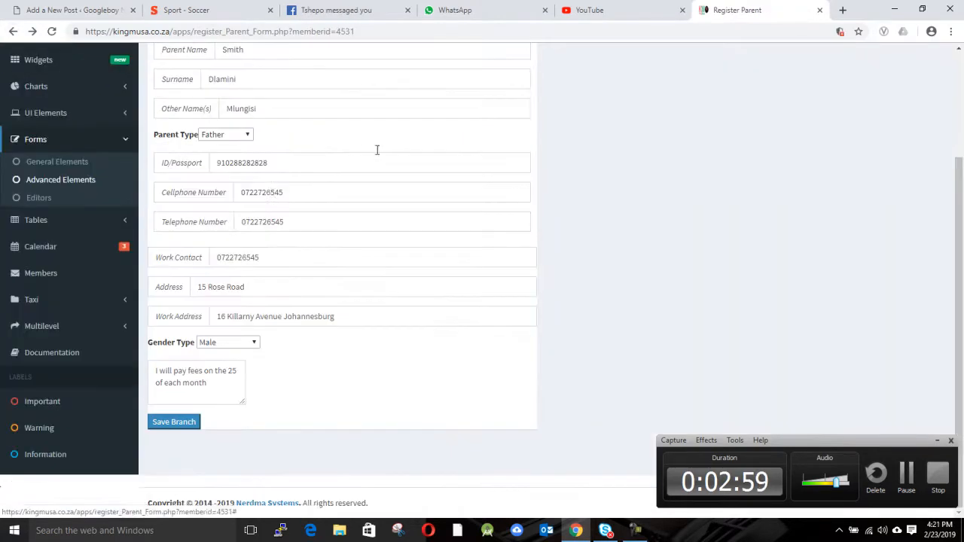
scroll(269, 220, up, 3)
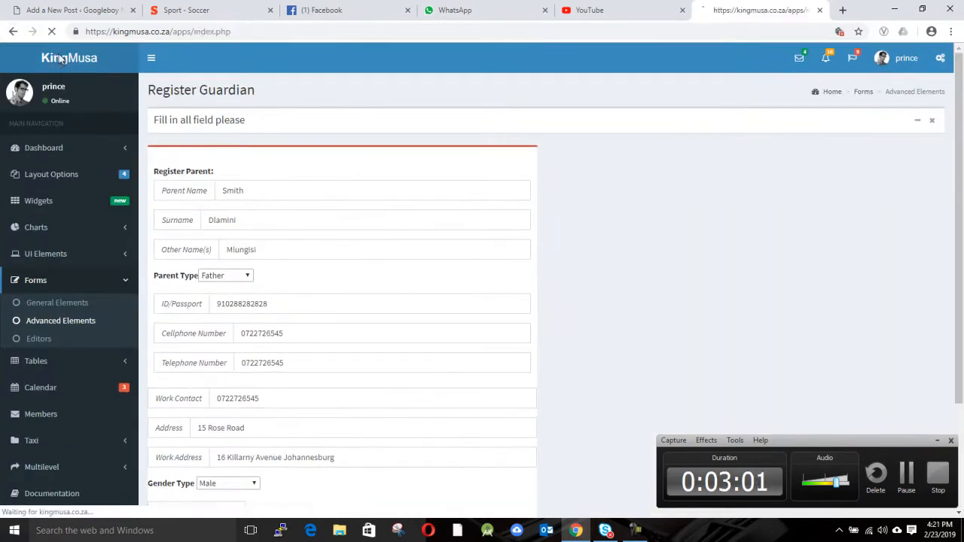
click(58, 60)
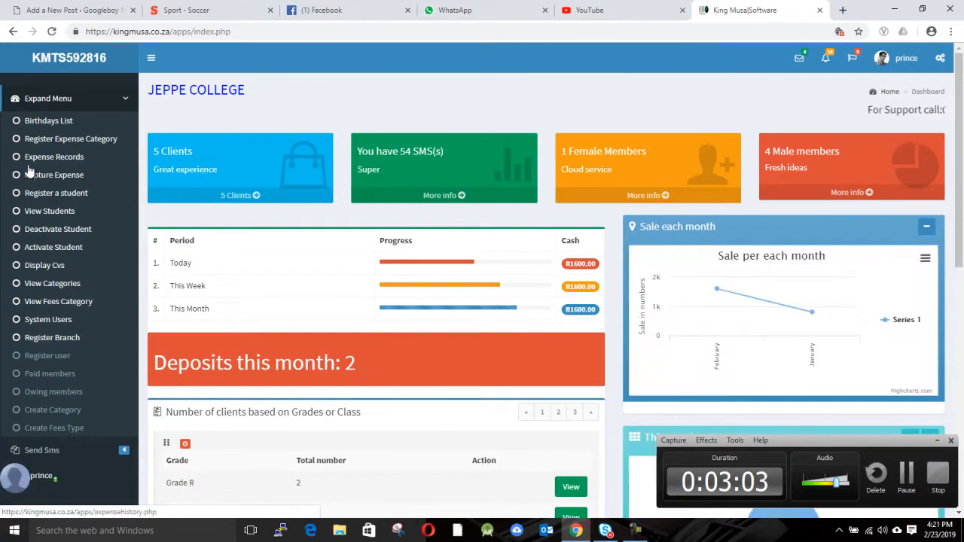
click(43, 212)
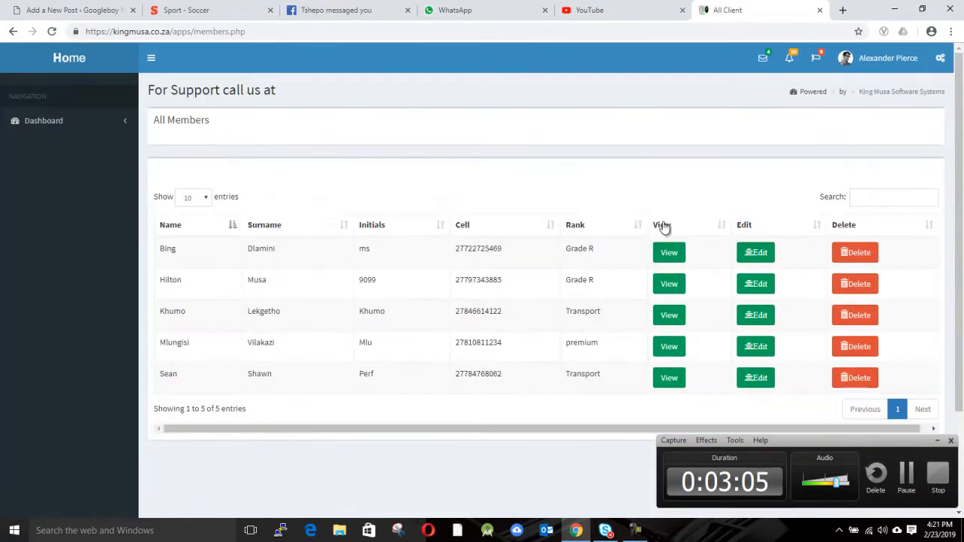
Open the first student's profile and check the guardian's cell, telephone, Father type and Male gender.
click(661, 253)
scroll(658, 259, down, 4)
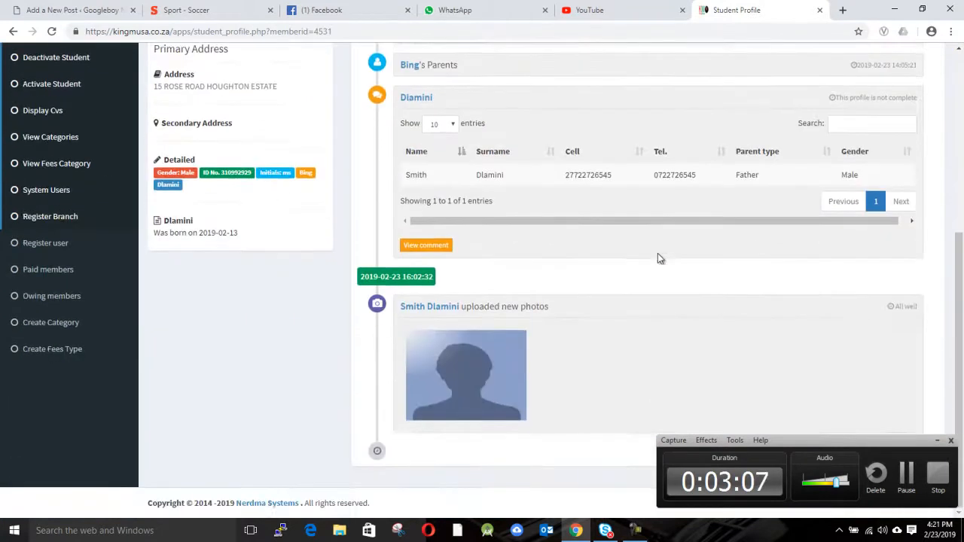
scroll(620, 236, up, 1)
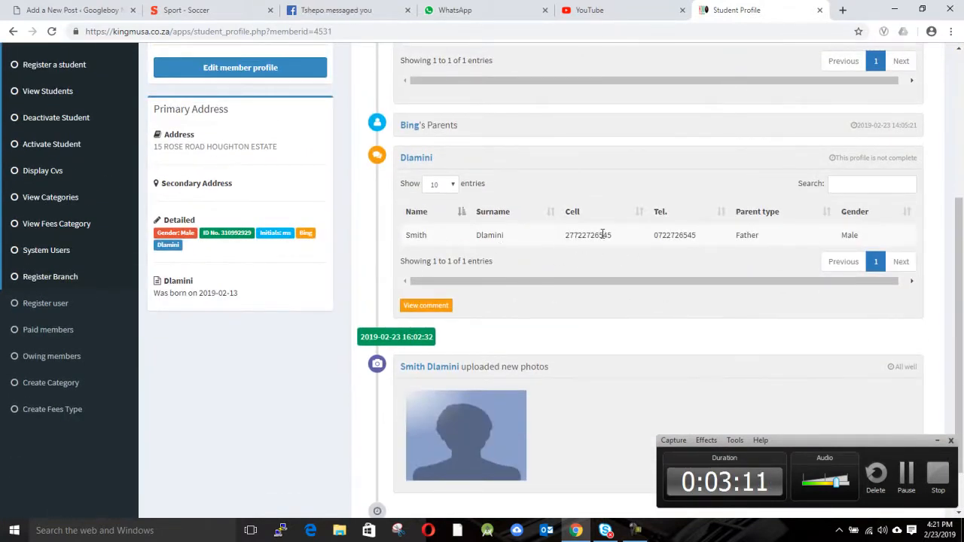
double_click(605, 235)
double_click(686, 235)
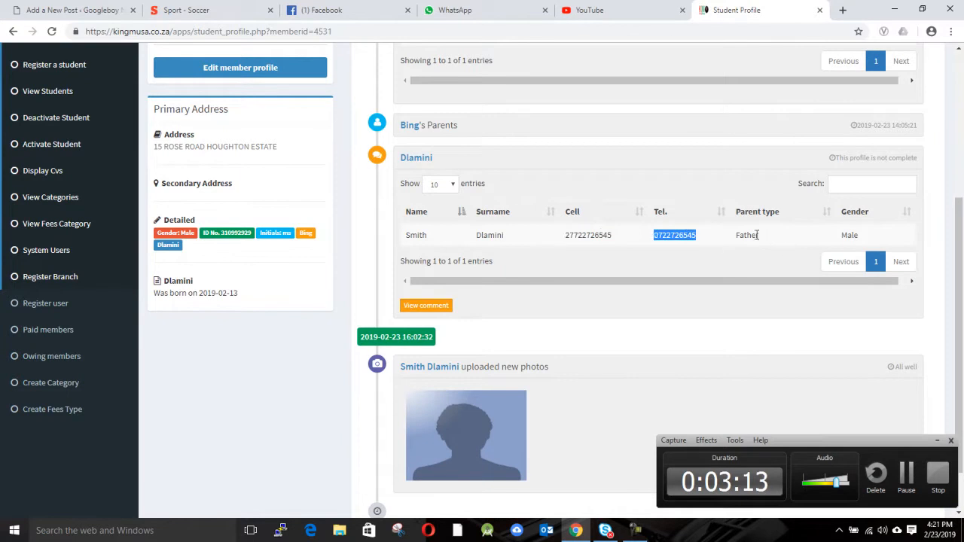
double_click(748, 235)
double_click(849, 235)
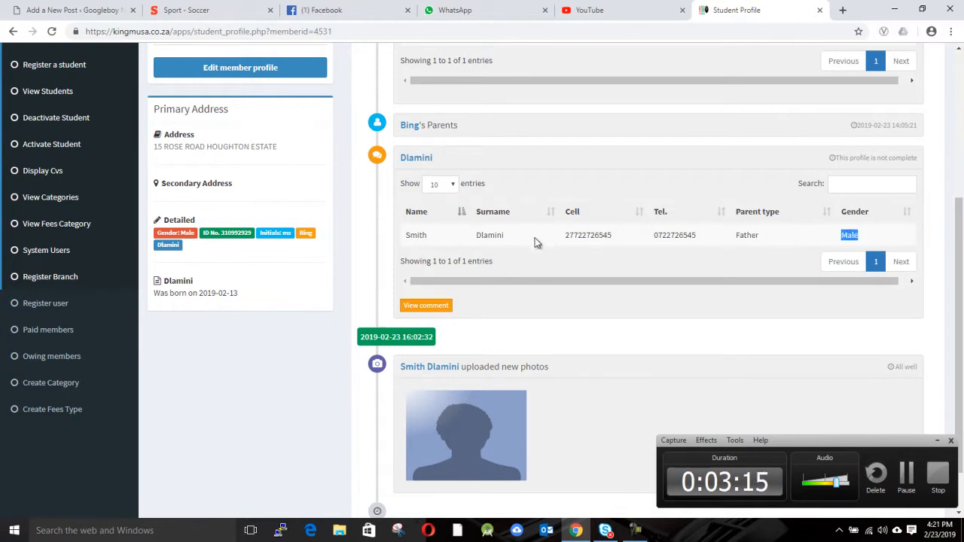
Scroll through the profile and open the Edit member profile form.
scroll(641, 280, up, 2)
scroll(642, 286, down, 1)
scroll(639, 286, up, 2)
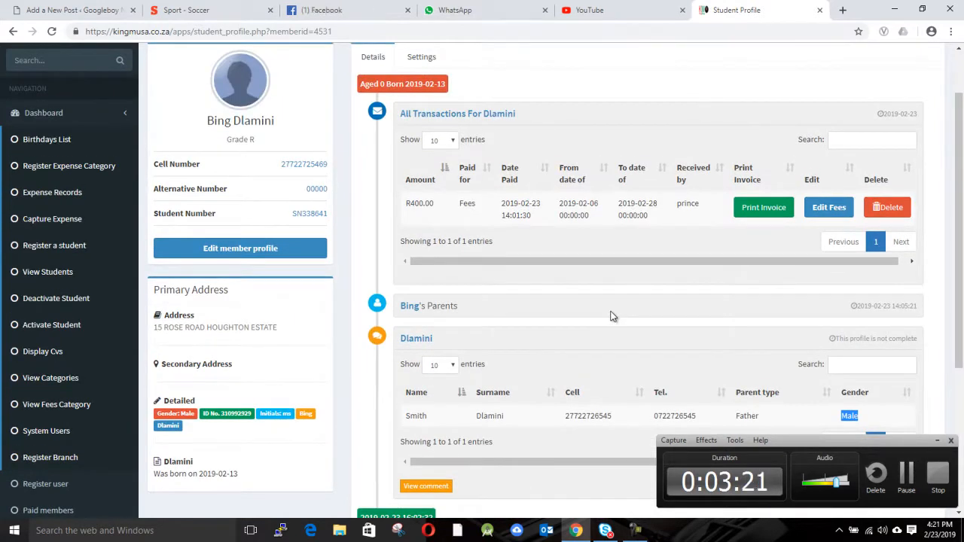
scroll(612, 316, down, 2)
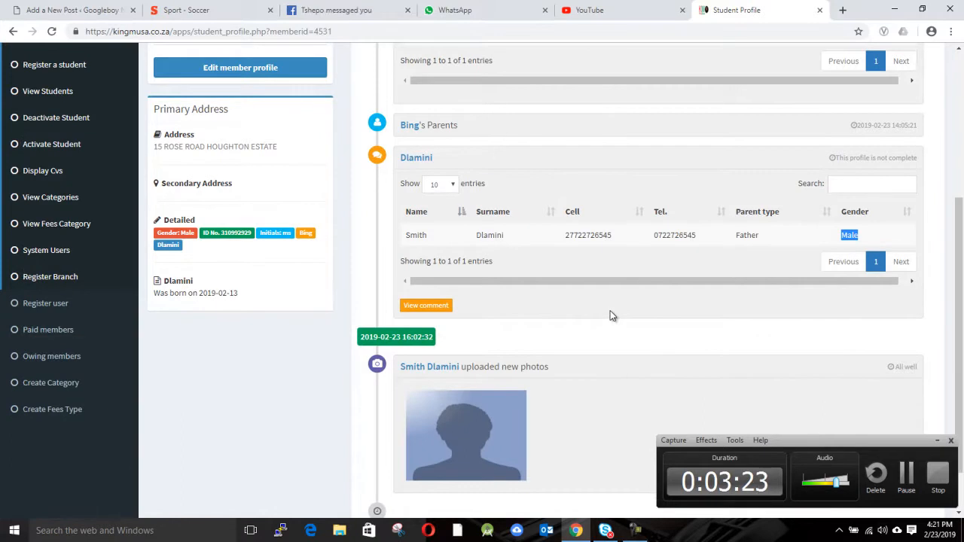
scroll(612, 317, down, 2)
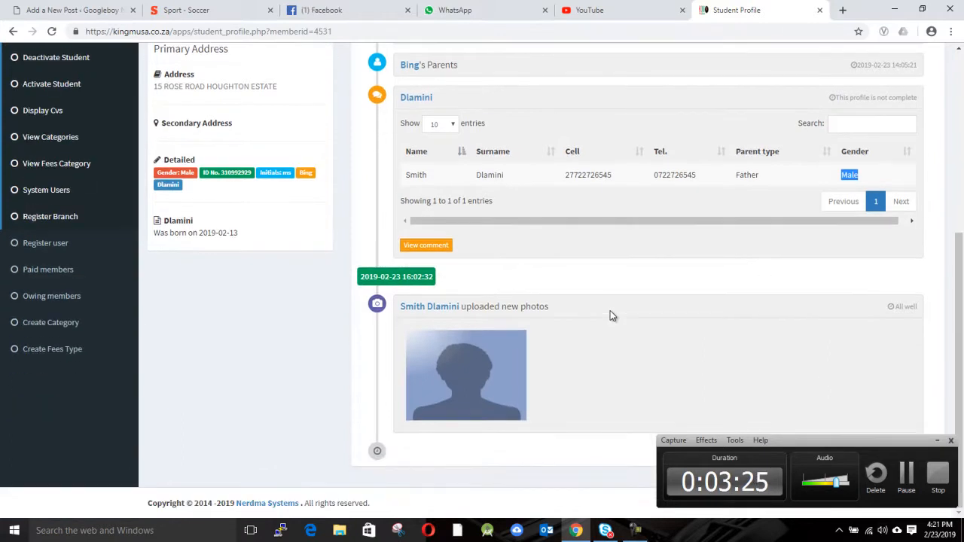
scroll(465, 359, up, 4)
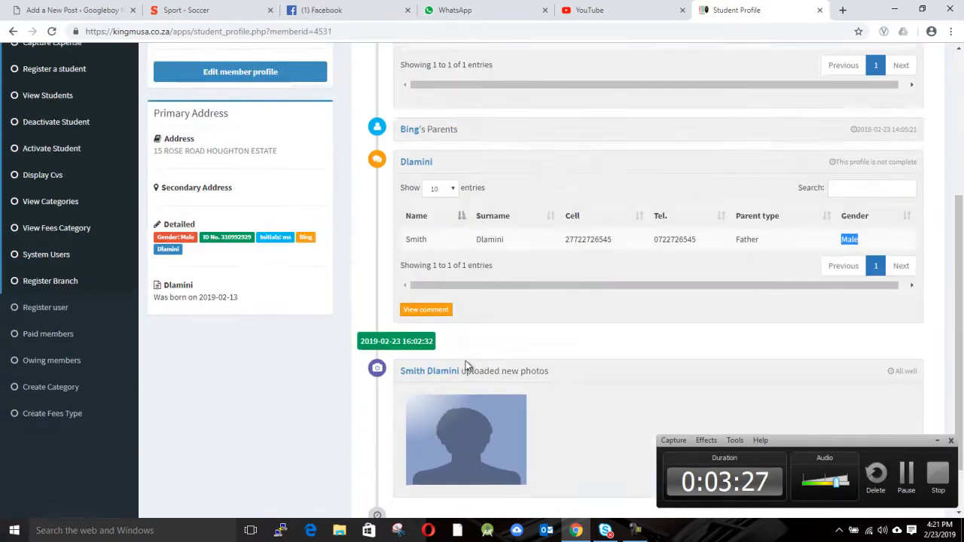
click(249, 309)
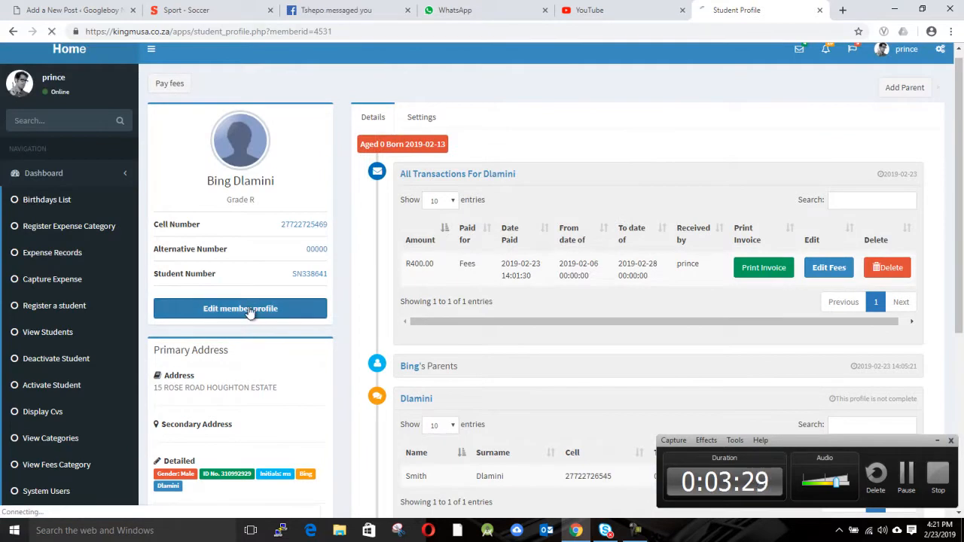
Attach photo 2d63eb55f3…ff388c.jpg from the Google Drive folder as the profile picture.
scroll(254, 302, down, 2)
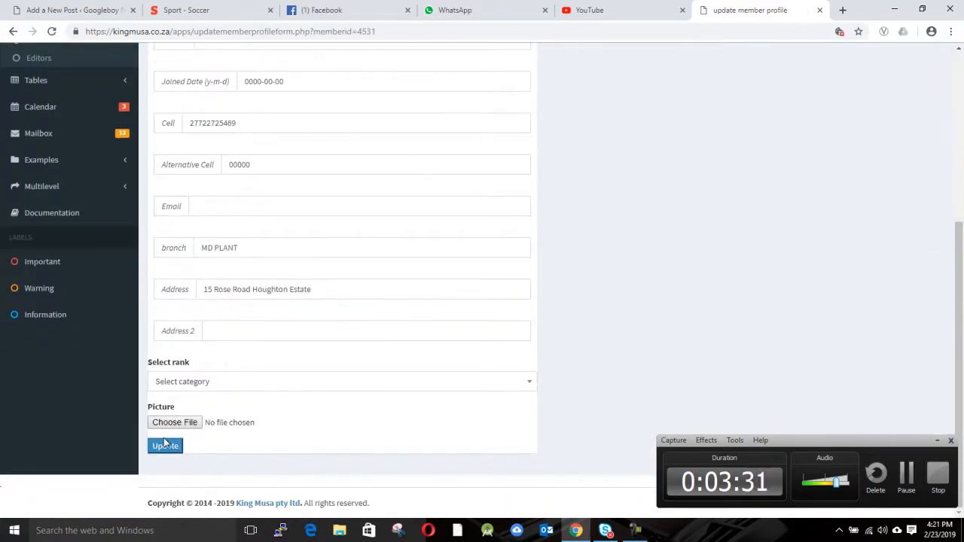
click(187, 423)
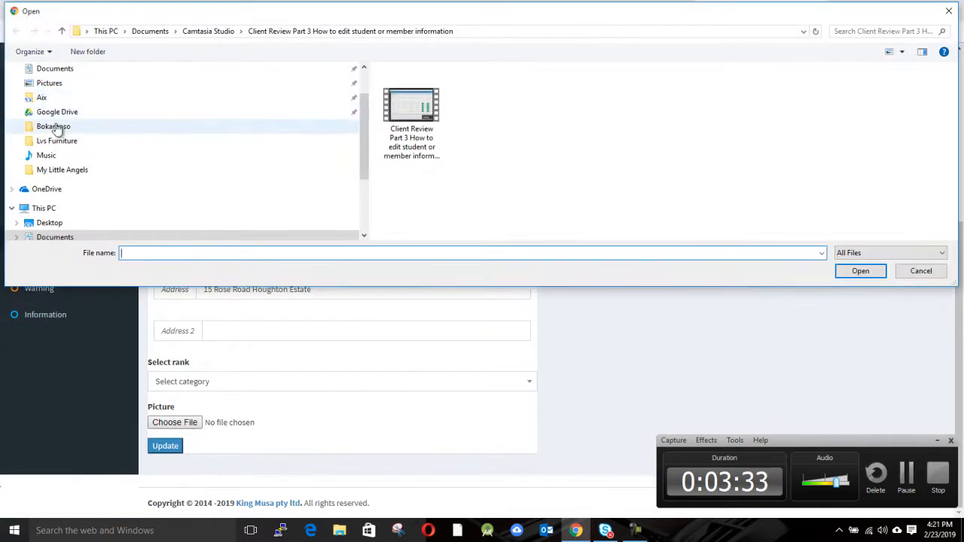
click(58, 127)
click(54, 83)
click(64, 69)
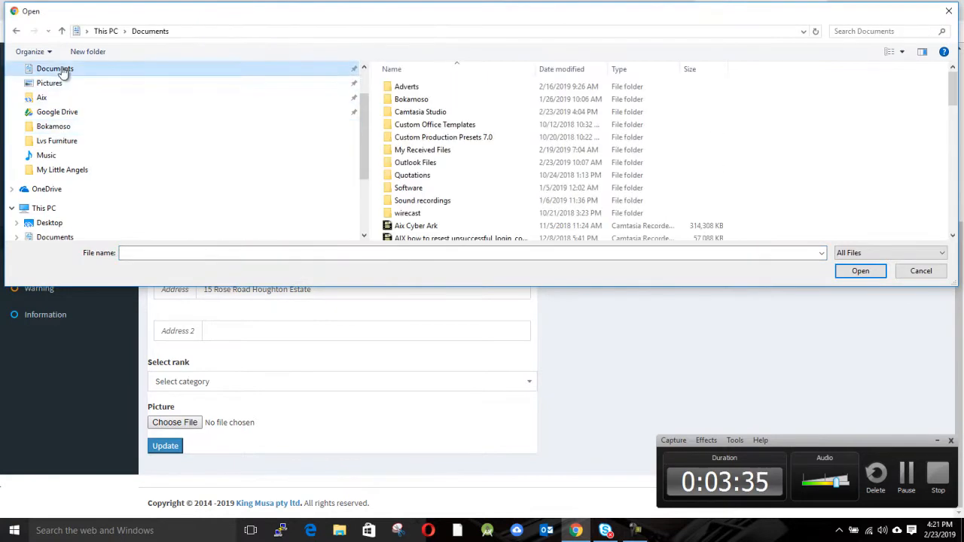
scroll(64, 158, down, 1)
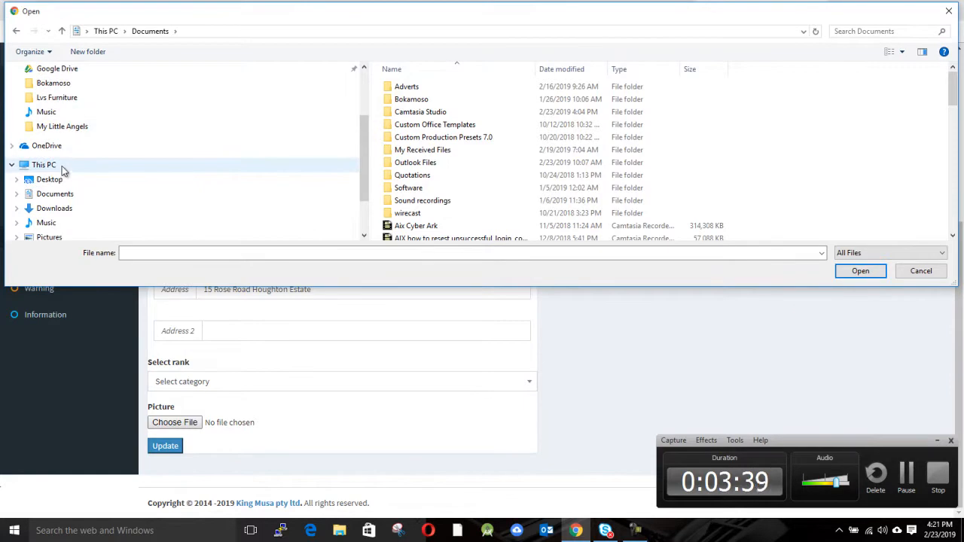
scroll(64, 167, up, 1)
click(64, 113)
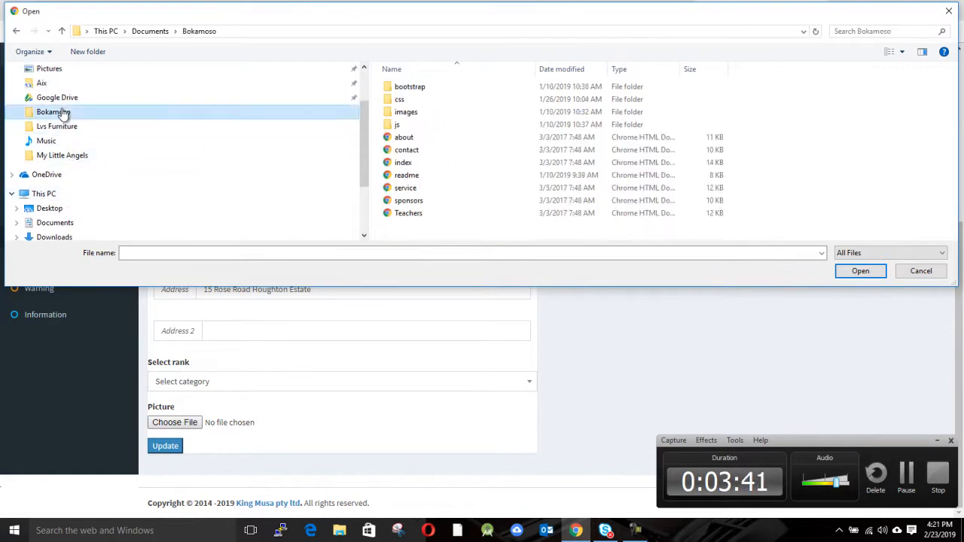
click(65, 97)
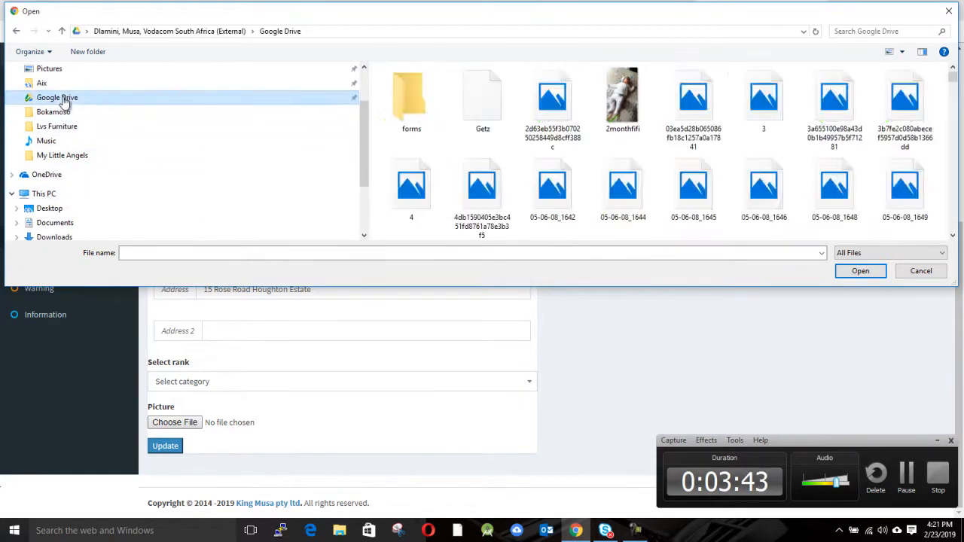
click(552, 98)
click(859, 270)
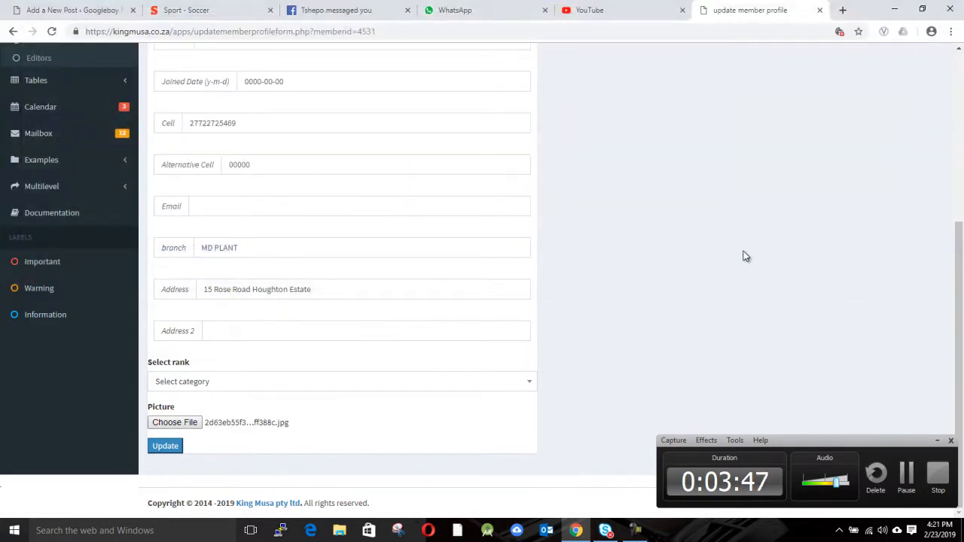
Click Update, then reopen the student's profile from the list to confirm the new photo.
click(173, 447)
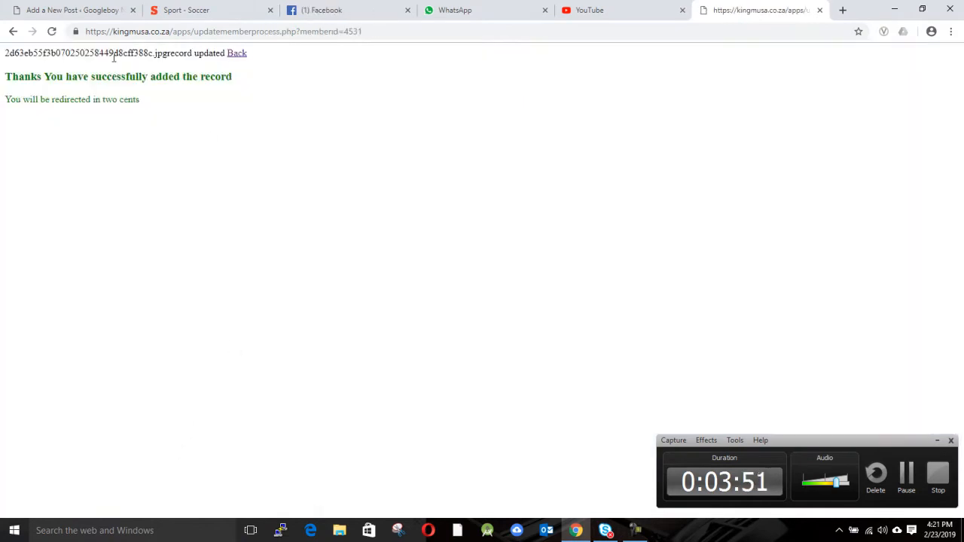
click(238, 55)
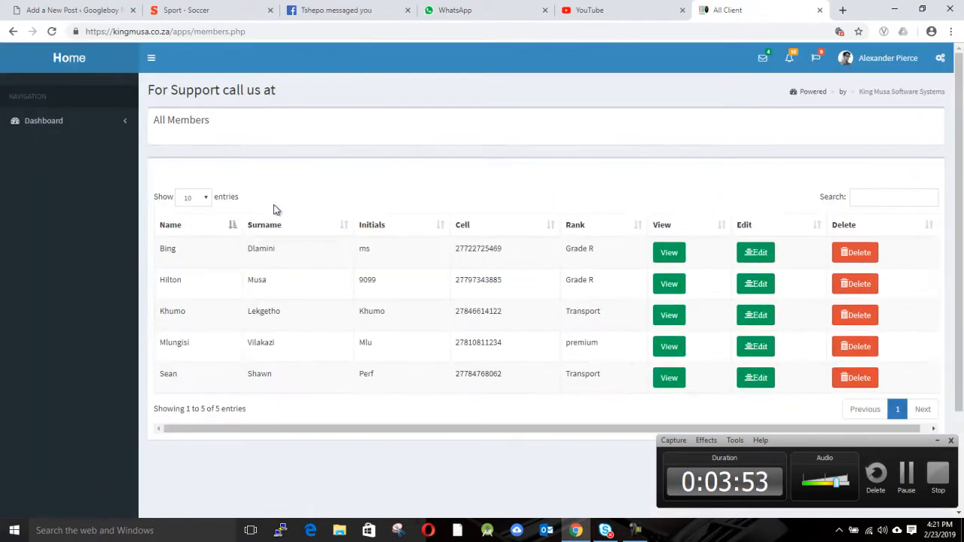
click(667, 252)
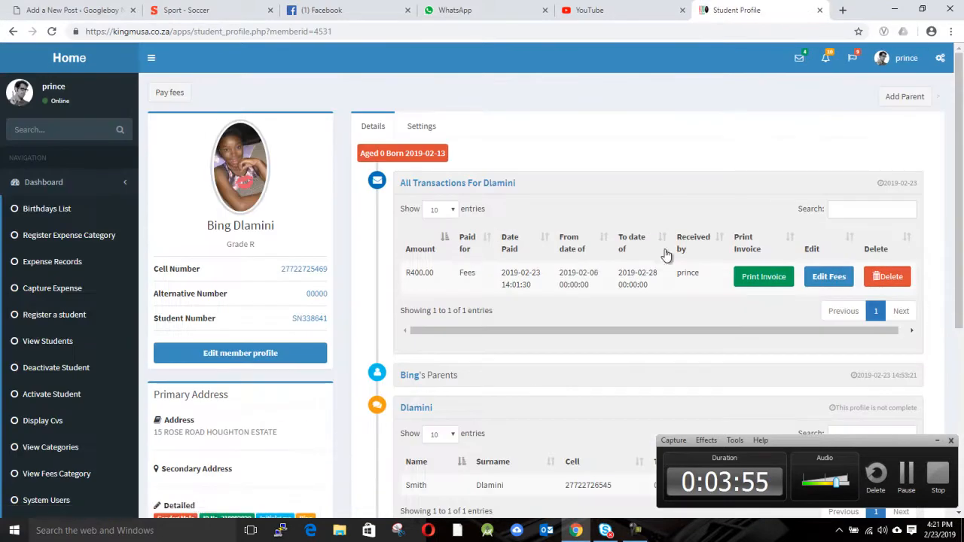